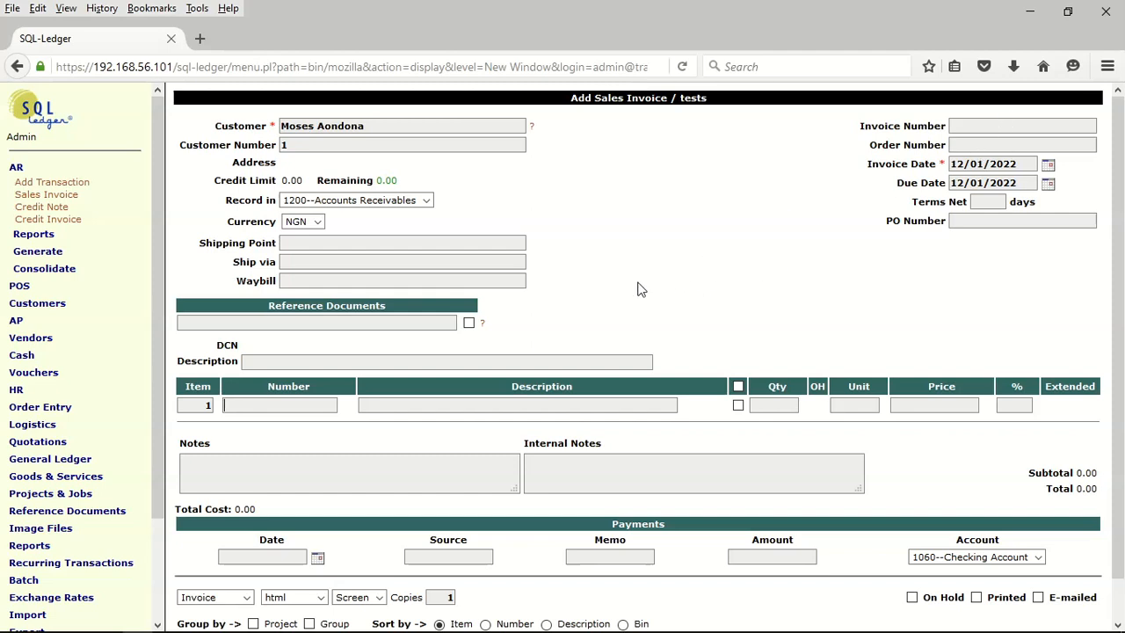
Step: Assign a new invoice number to the sales invoice and set its description to "Sale of Feeds"
scroll(650, 325, down, 1)
click(648, 615)
click(261, 362)
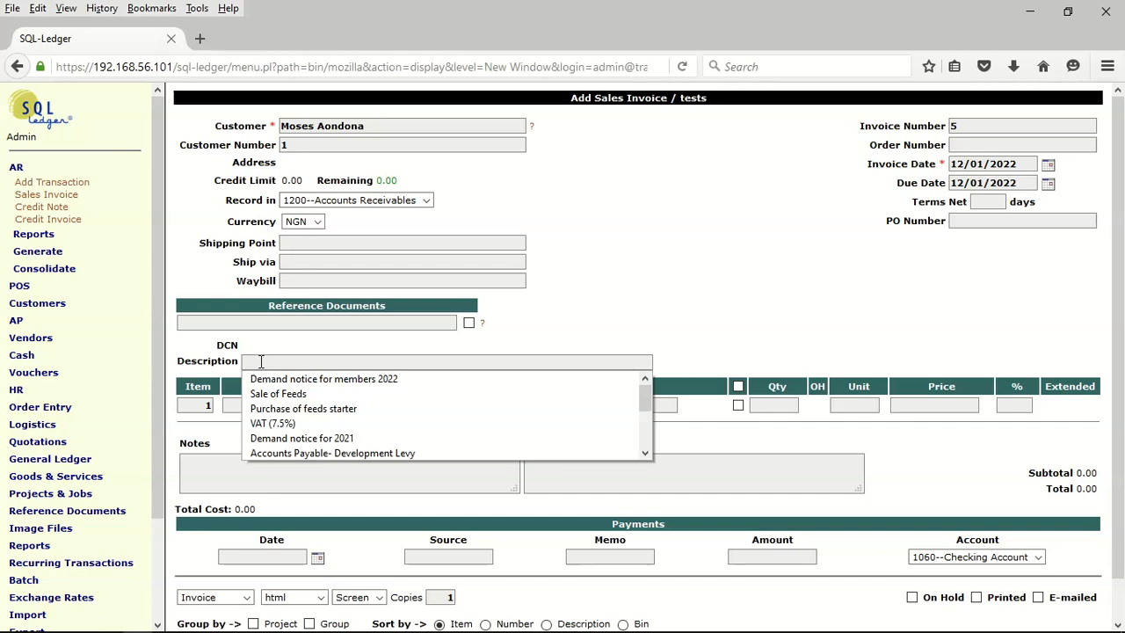
click(272, 394)
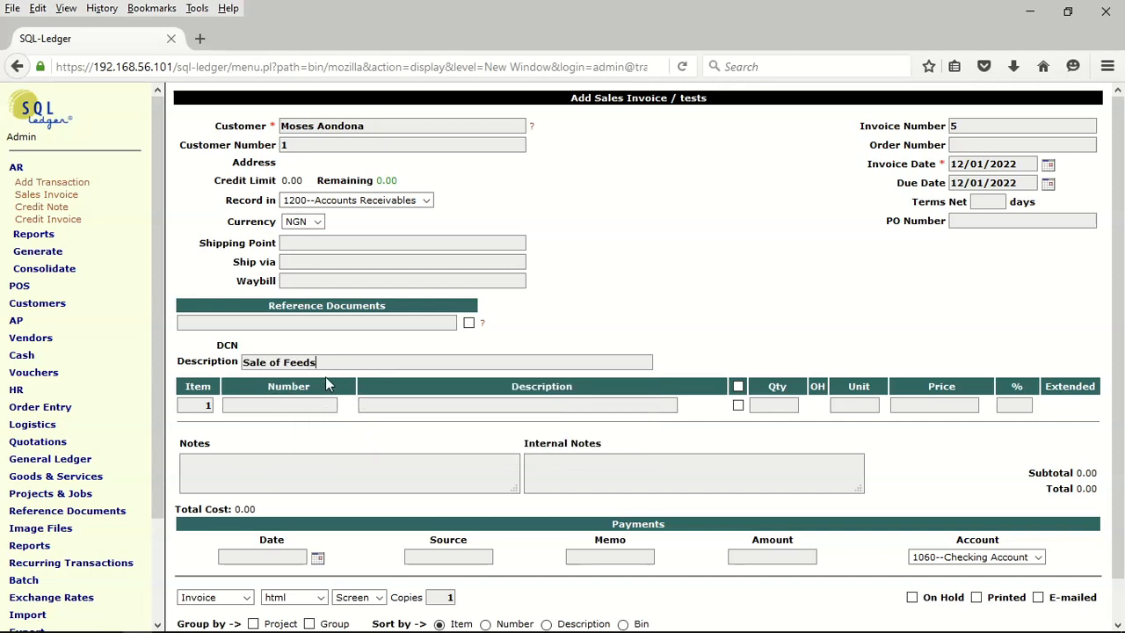
Step: Add item number 1000 on the first line of the invoice
click(300, 407)
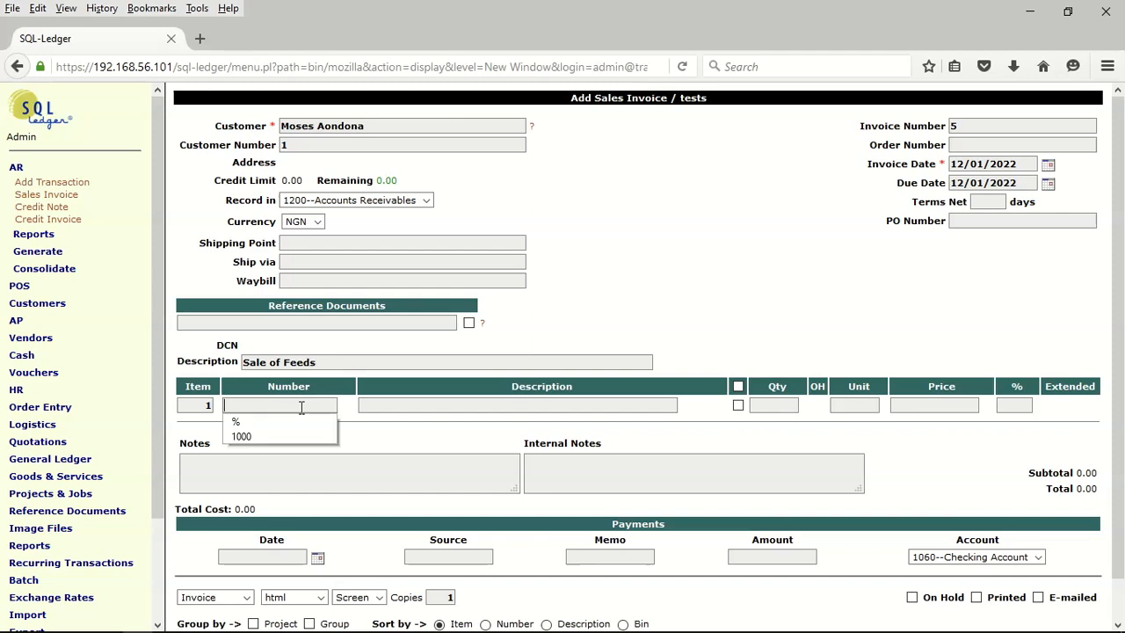
click(262, 436)
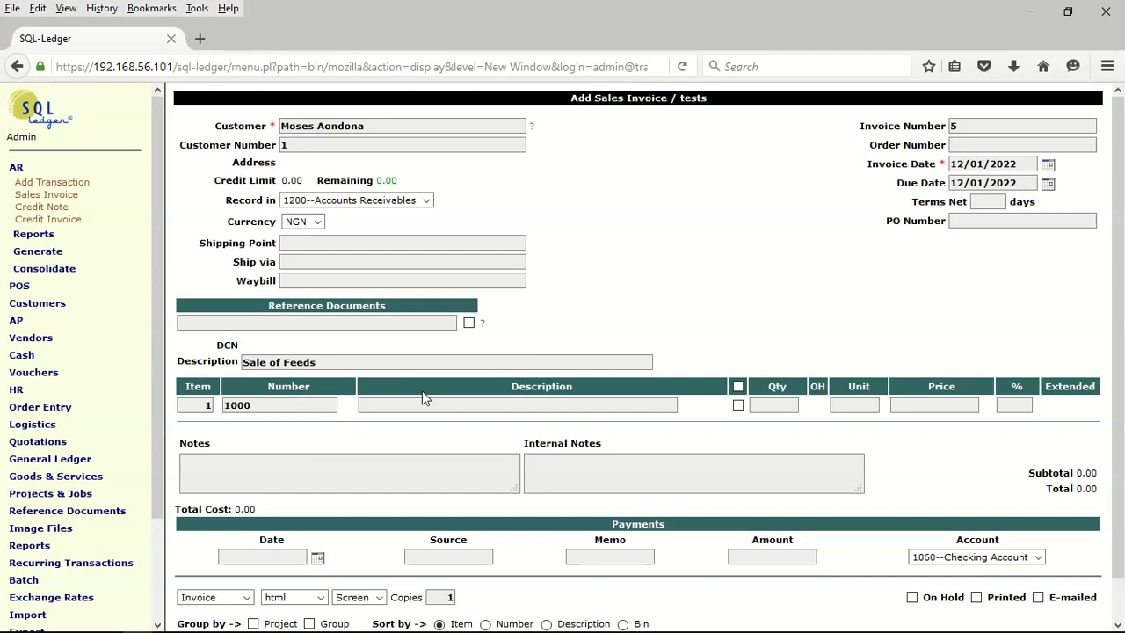
key(Return)
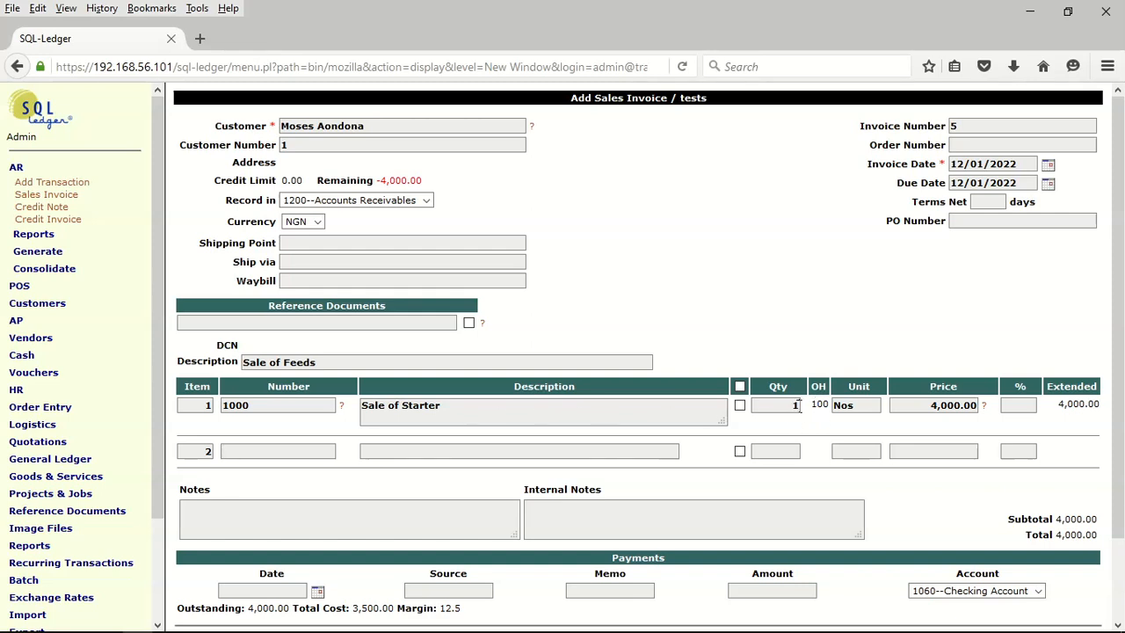
Step: Set the quantity of item 1000 to 10 and update the invoice
click(795, 405)
text(0)
key(Tab)
scroll(826, 424, down, 2)
click(197, 615)
scroll(542, 402, down, 2)
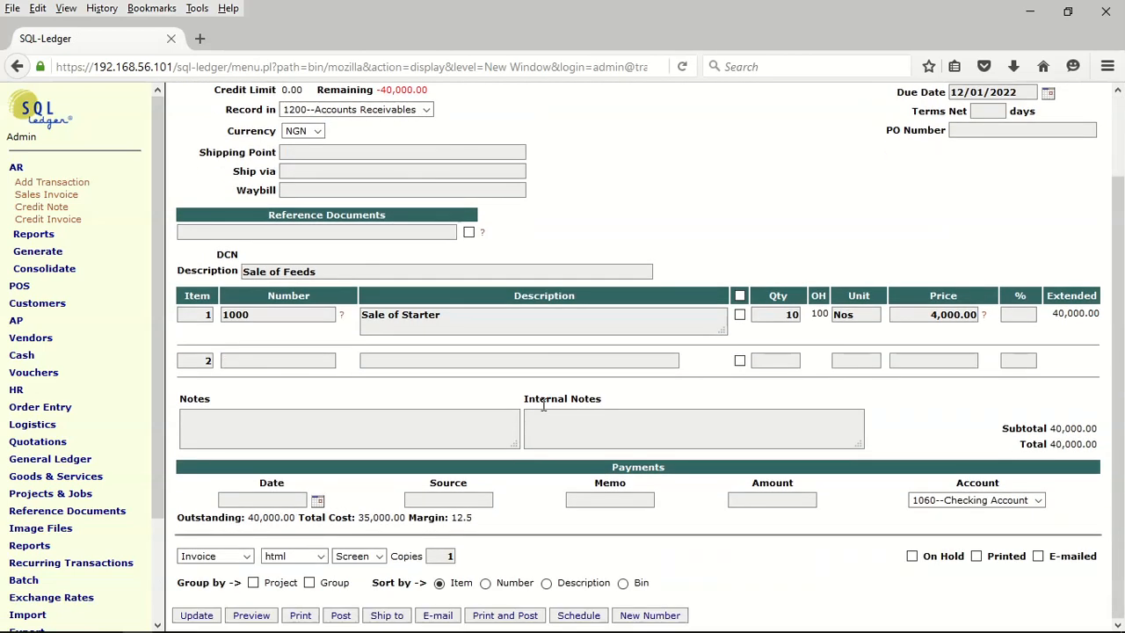
Step: Set the invoice date to 03/01/2022
scroll(543, 406, up, 2)
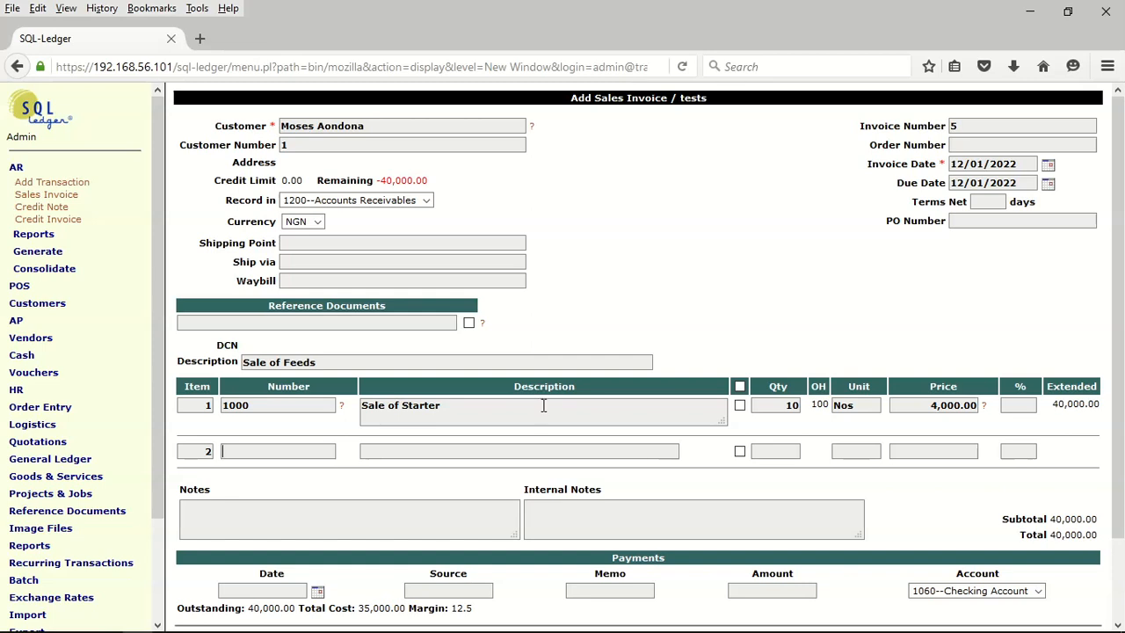
scroll(543, 405, down, 2)
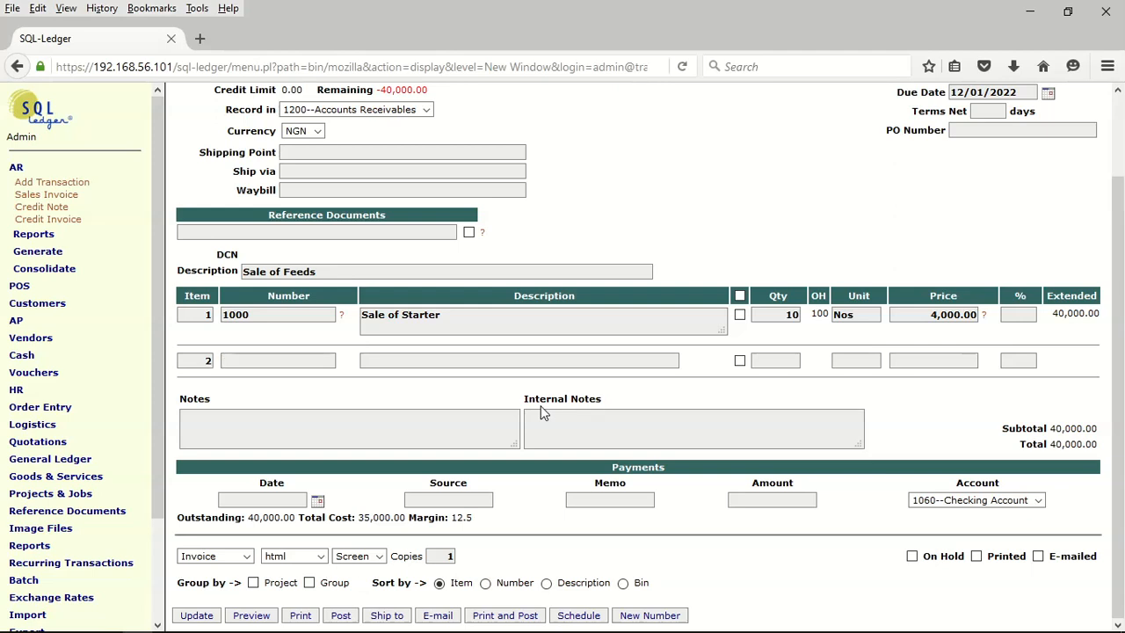
scroll(542, 413, up, 2)
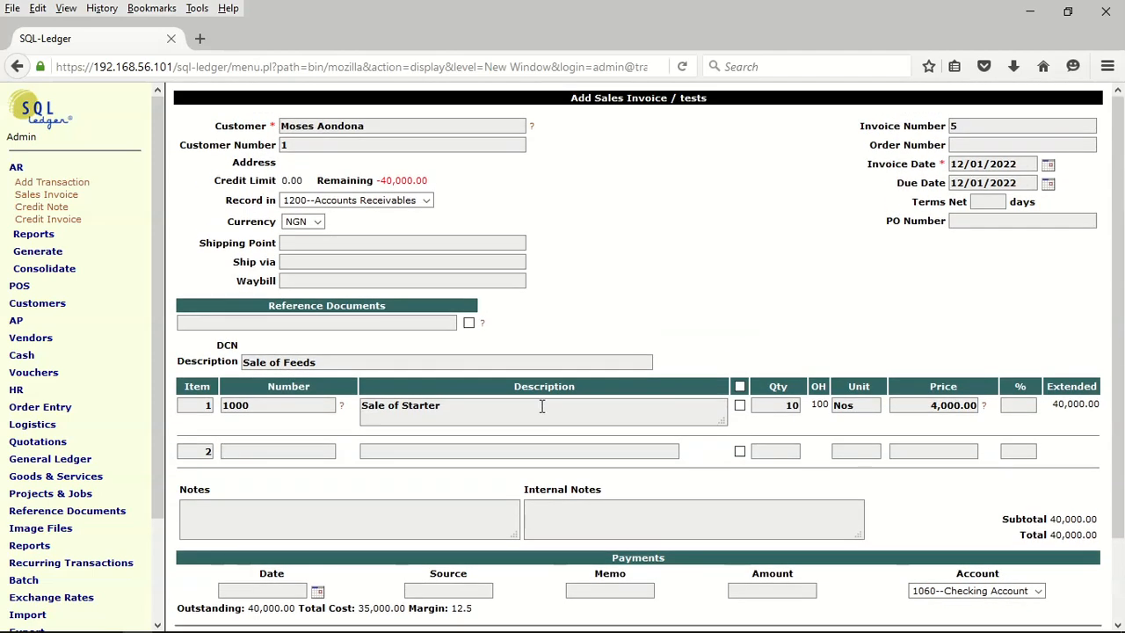
scroll(542, 406, down, 2)
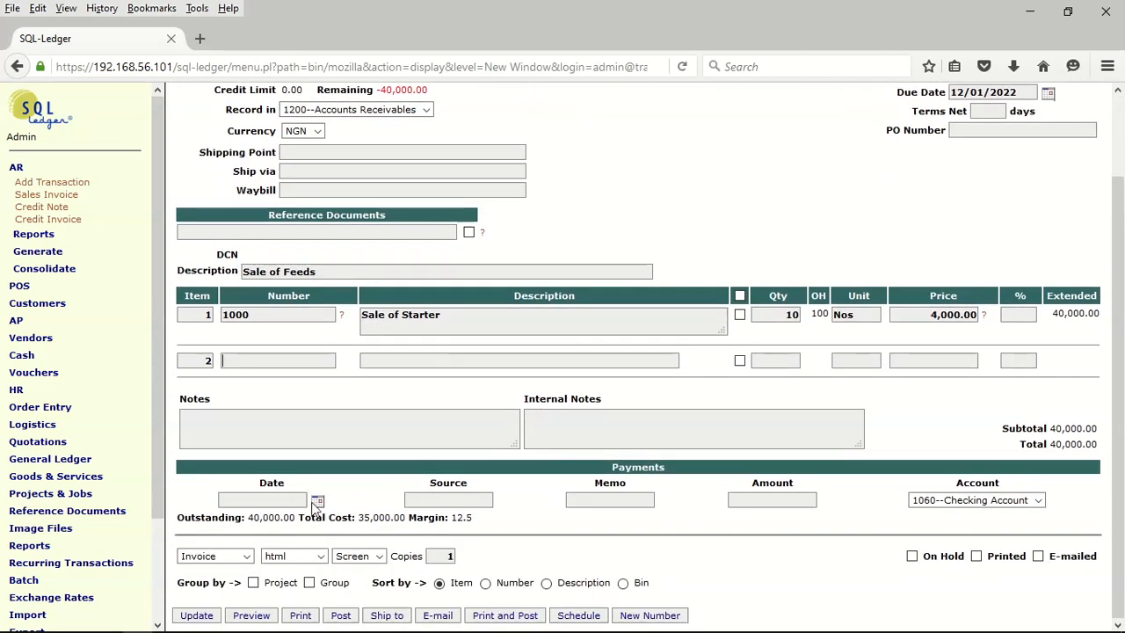
scroll(640, 298, up, 2)
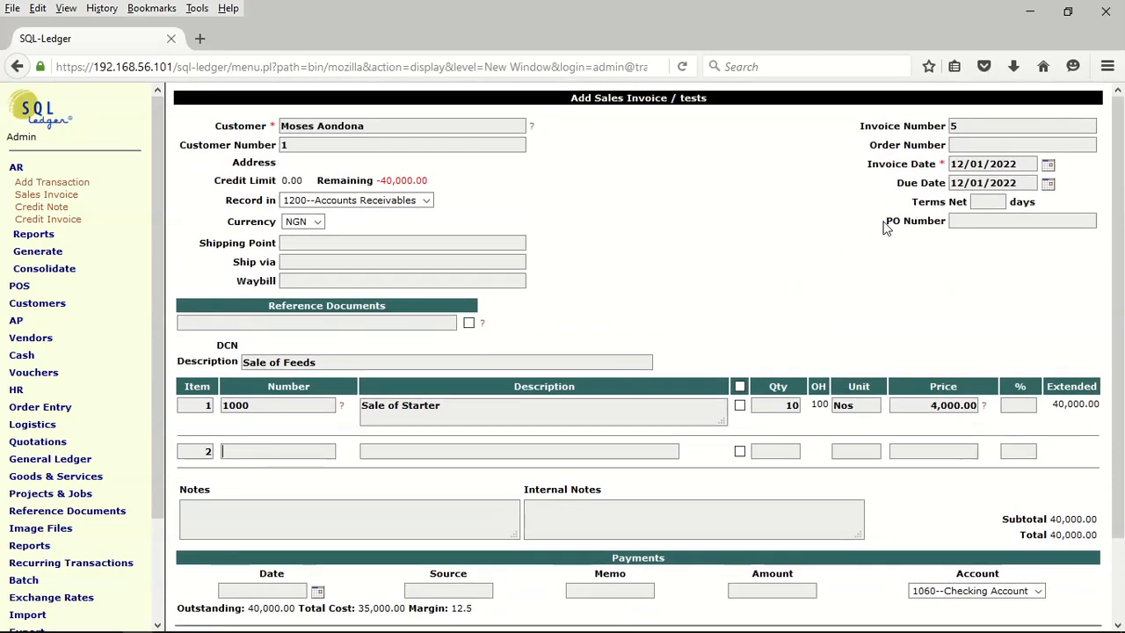
click(1047, 164)
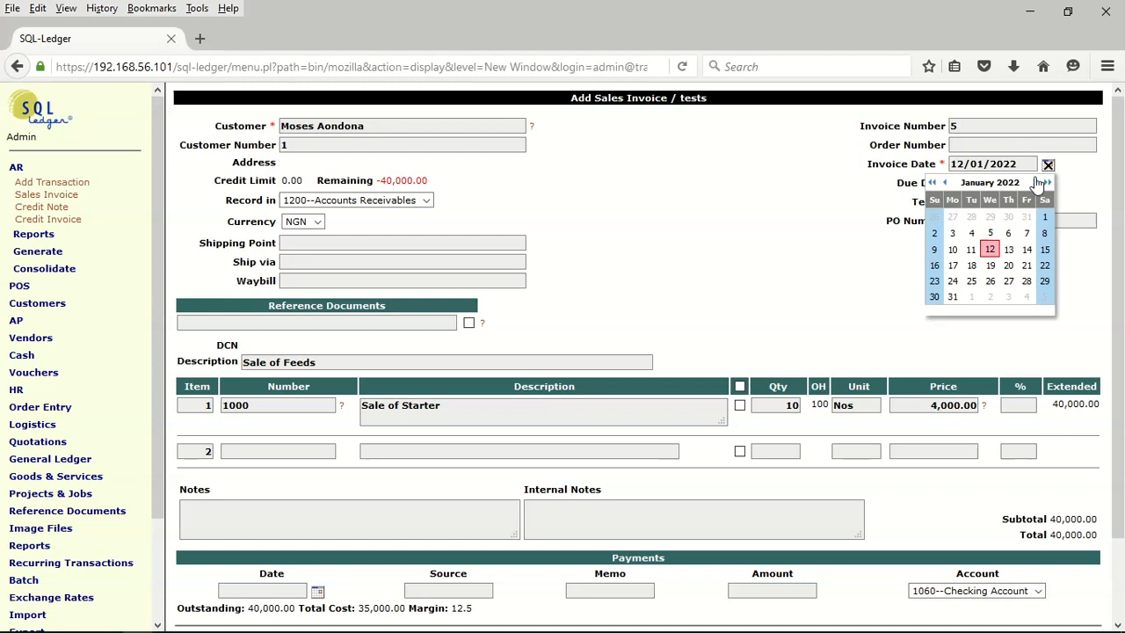
click(952, 233)
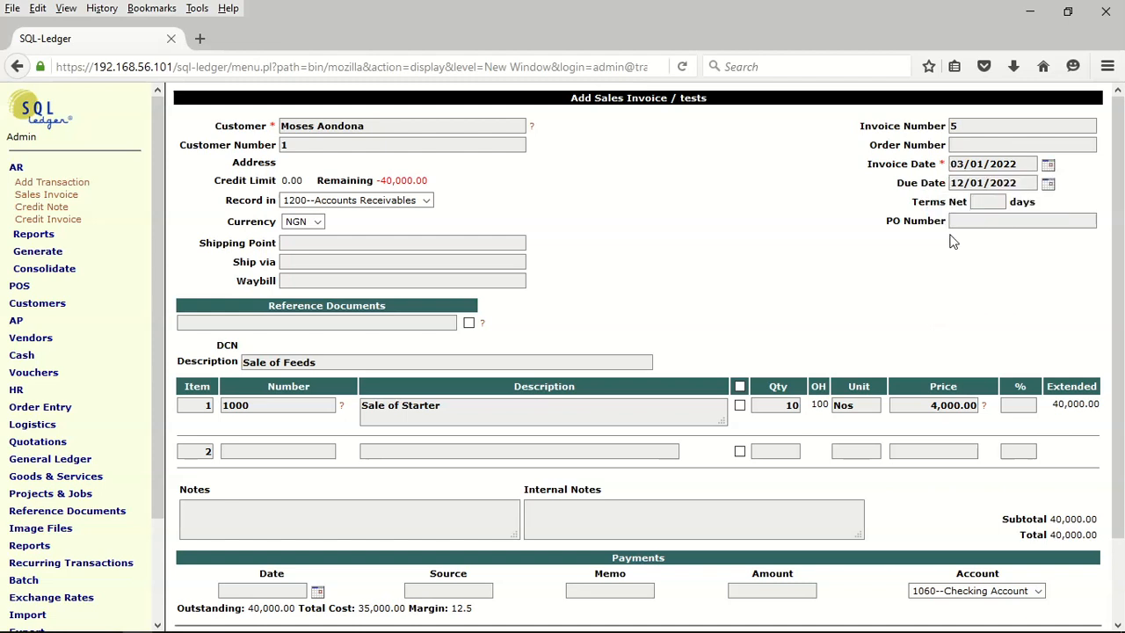
Step: Start the payment line with the date 03/01/2022 and "cash" as the source
scroll(458, 365, down, 2)
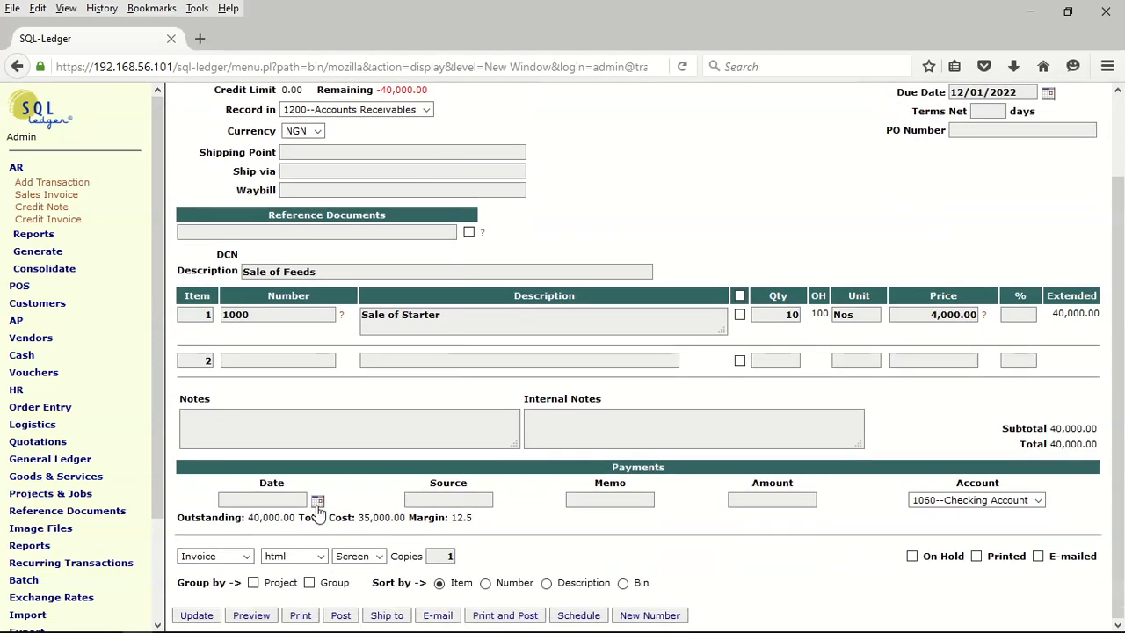
click(317, 500)
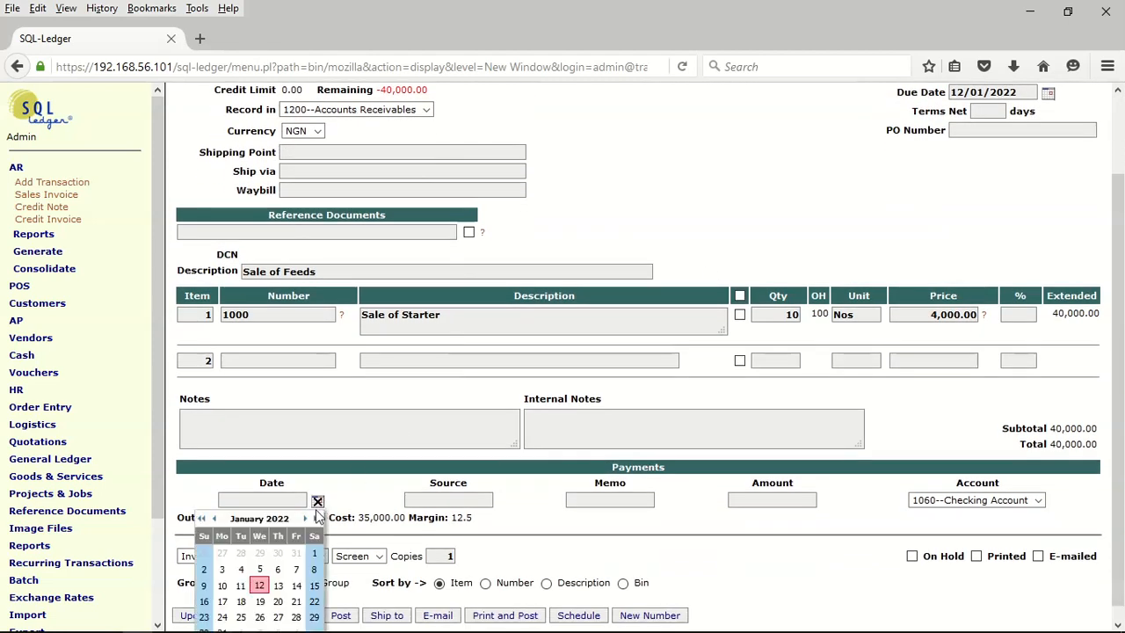
click(222, 570)
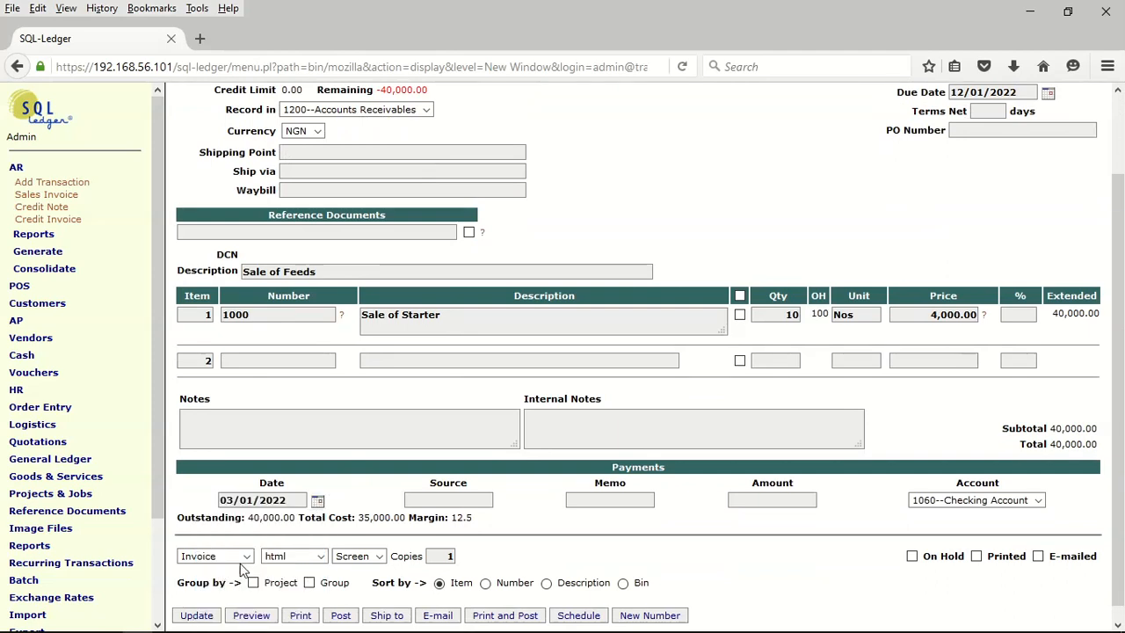
click(455, 500)
text(cash)
key(Tab)
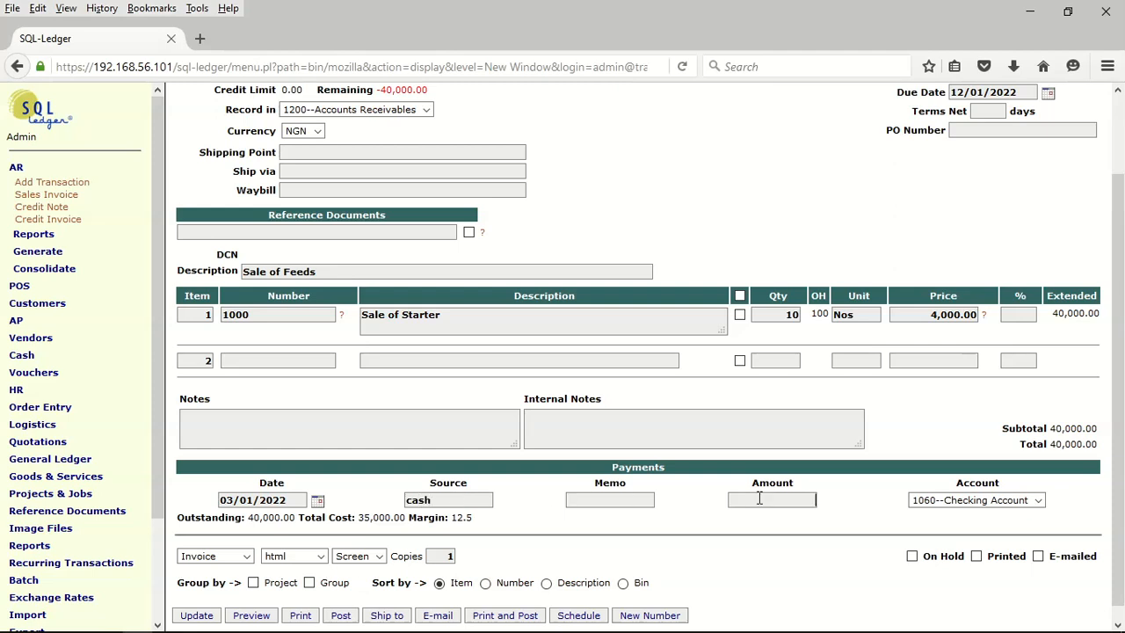
Step: Set the payment amount to 40000 in account 1060--Checking Account and update the invoice
text(40000)
key(Tab)
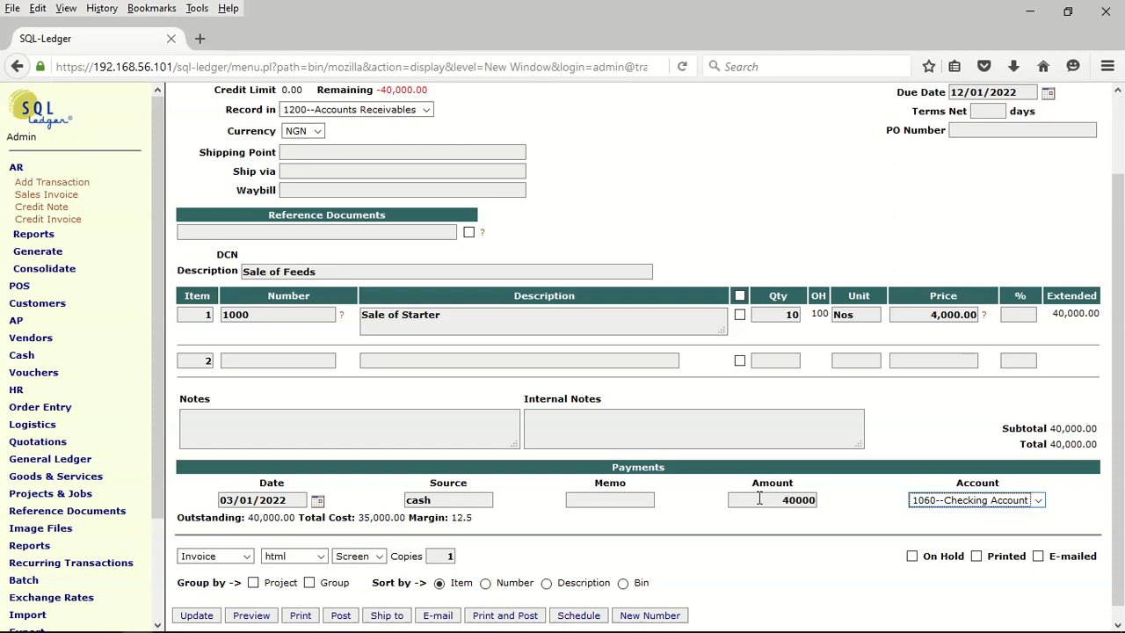
click(940, 502)
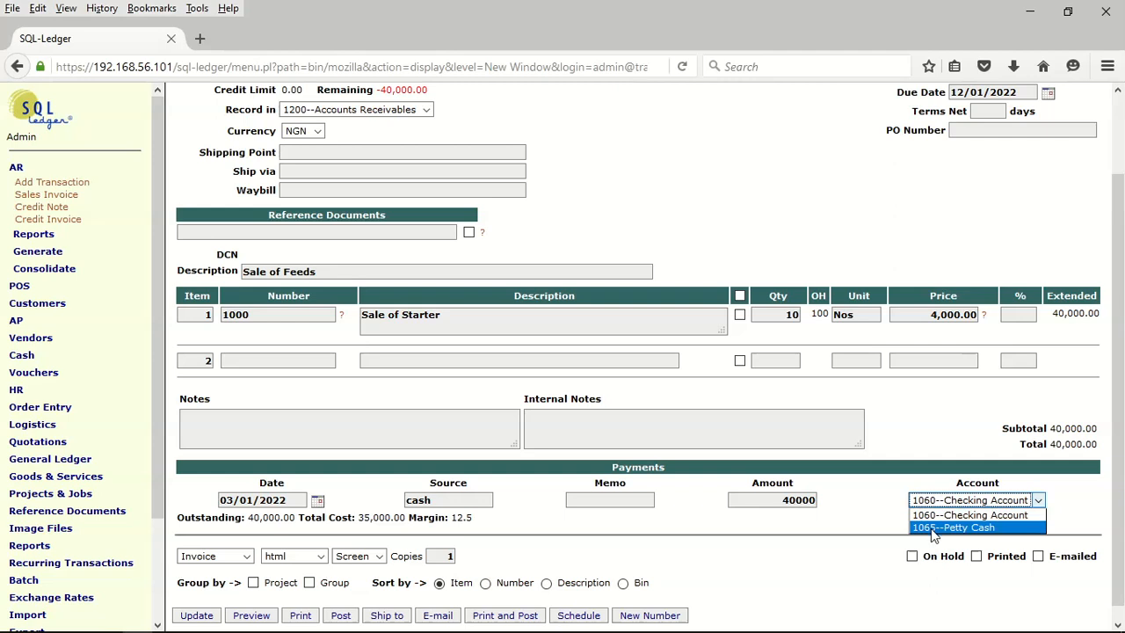
click(932, 516)
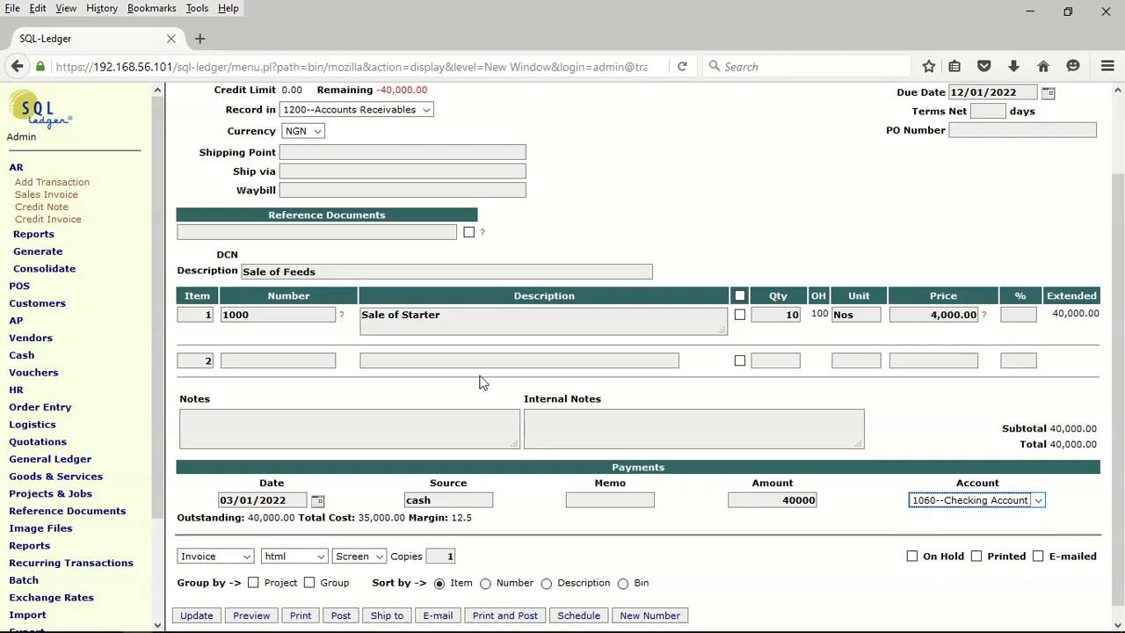
click(196, 615)
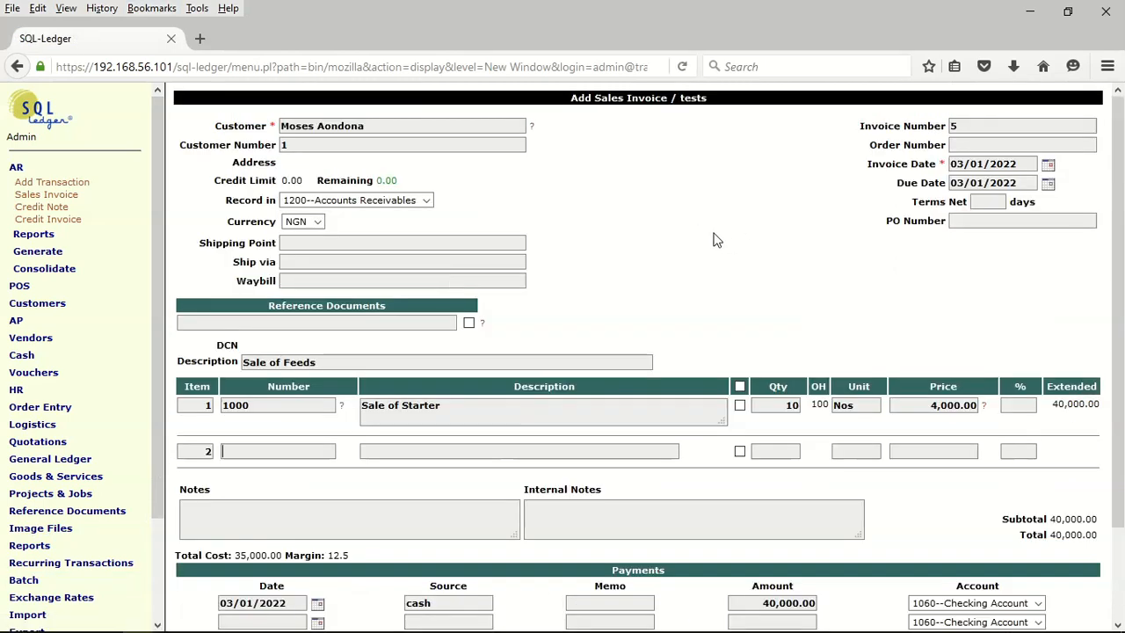
Step: View the html print of the invoice on screen and return to the invoice form
scroll(712, 238, down, 2)
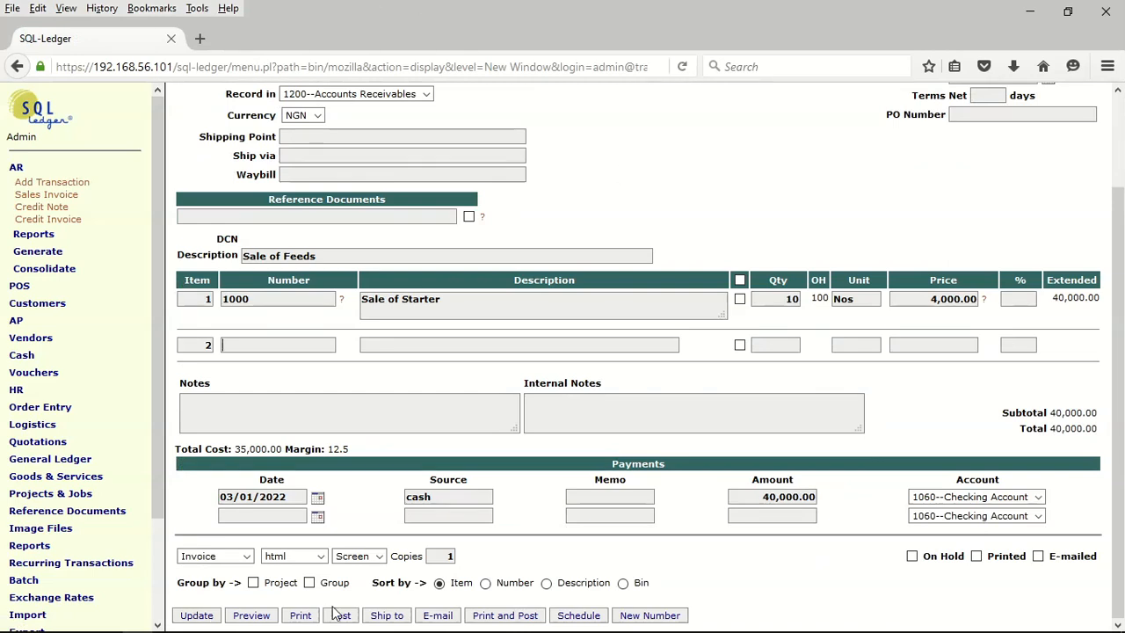
click(297, 615)
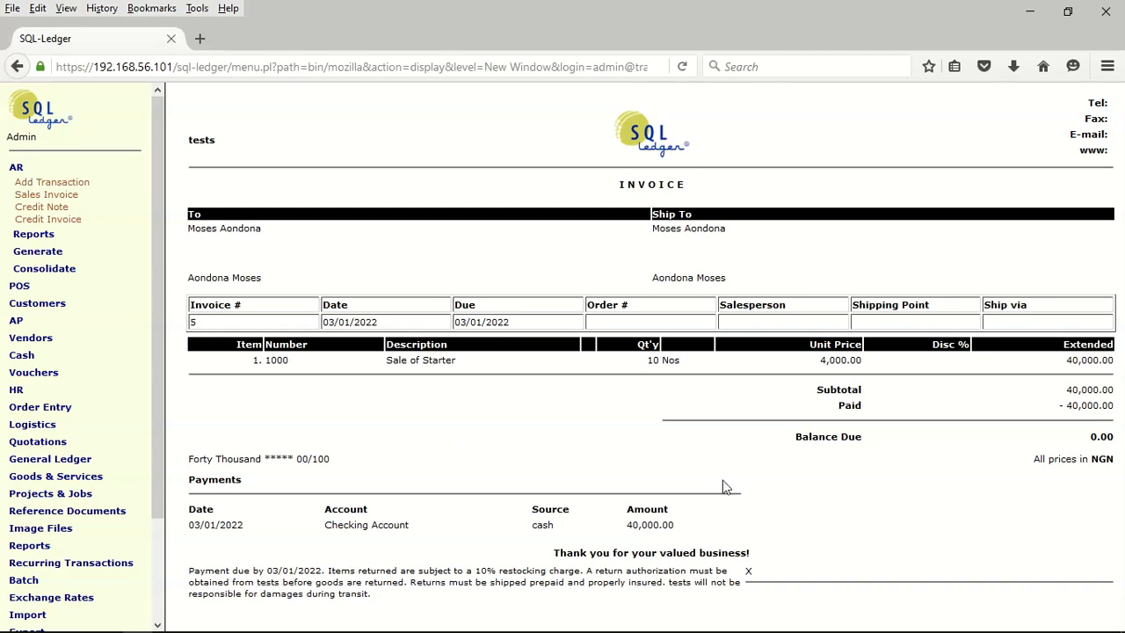
click(16, 67)
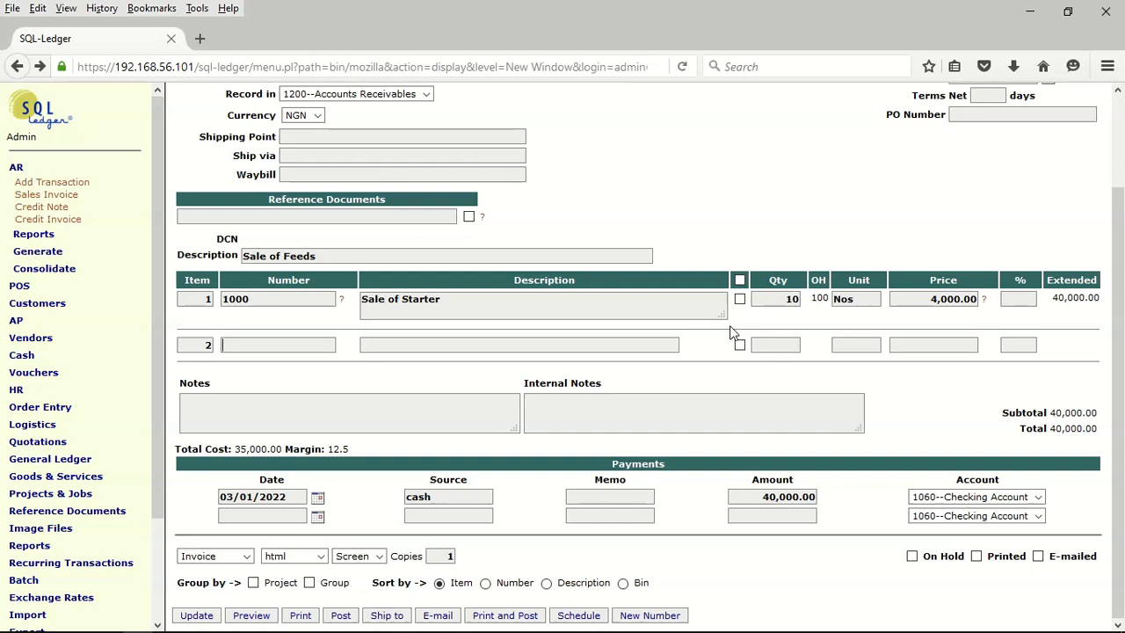
Step: Check the completed sales invoice and post it
scroll(732, 332, up, 3)
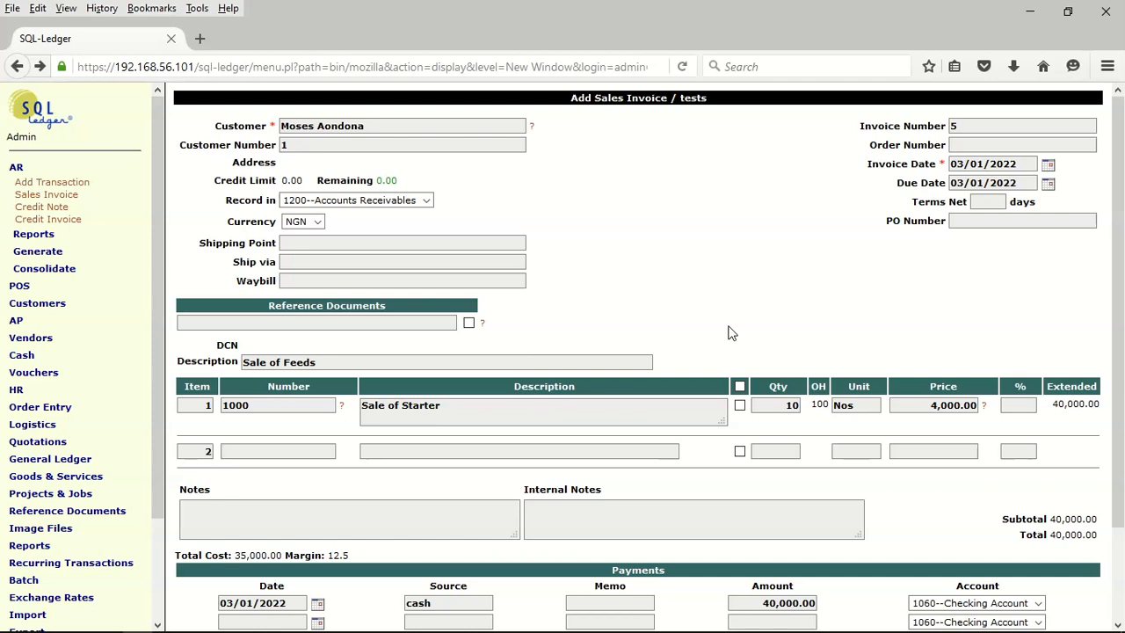
scroll(728, 333, down, 3)
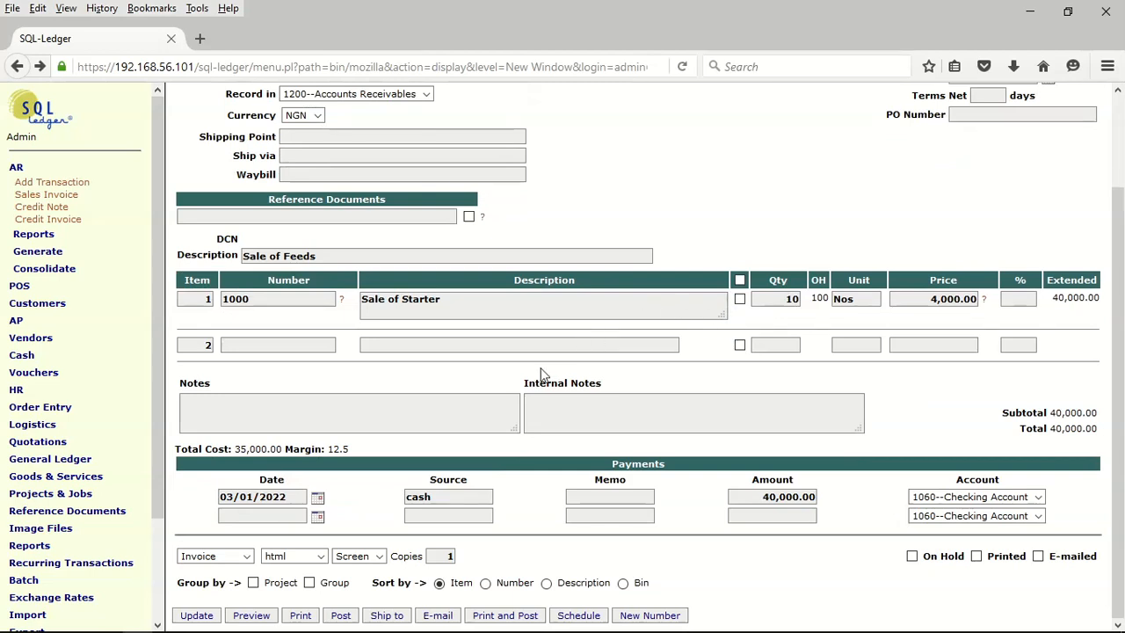
click(341, 619)
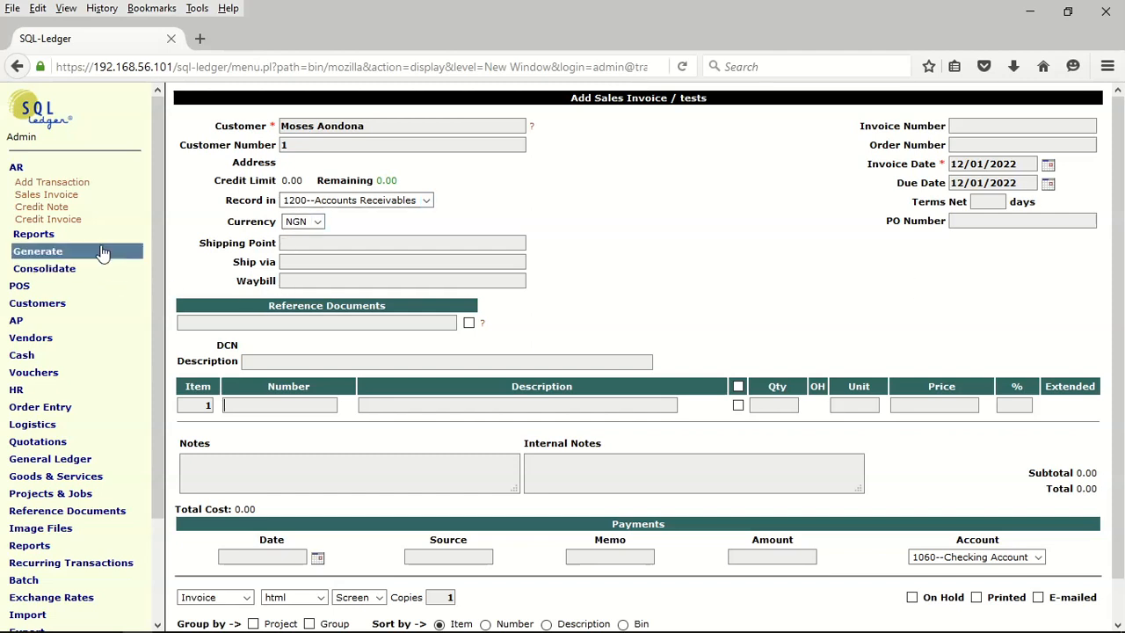
Step: Run the AR Transactions report with closed transactions included alongside open ones
click(71, 239)
click(49, 249)
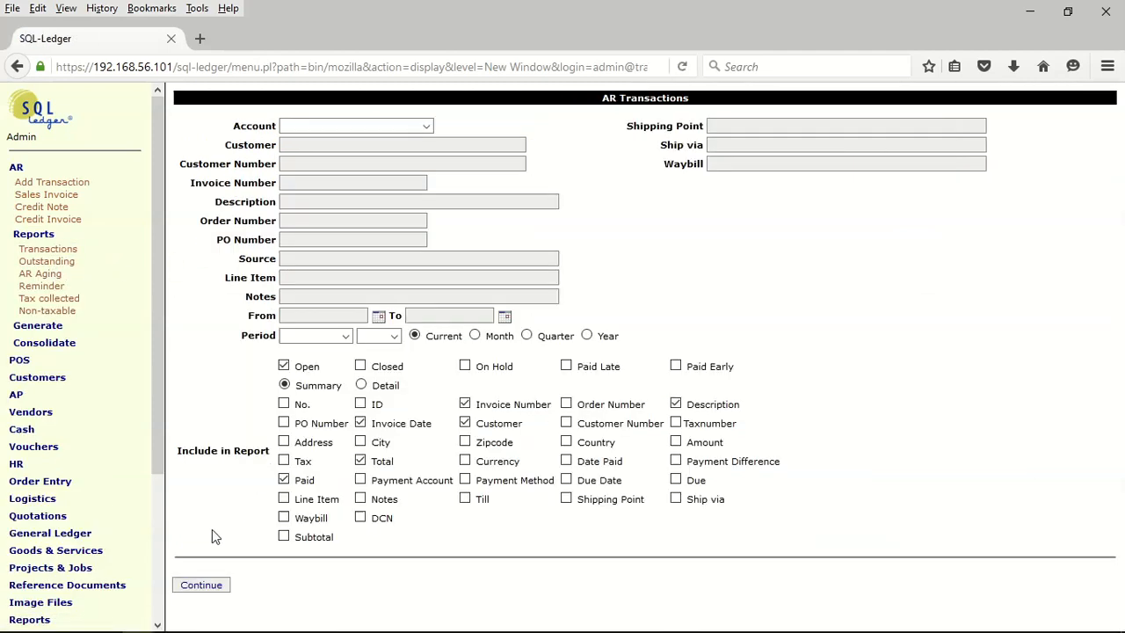
click(201, 586)
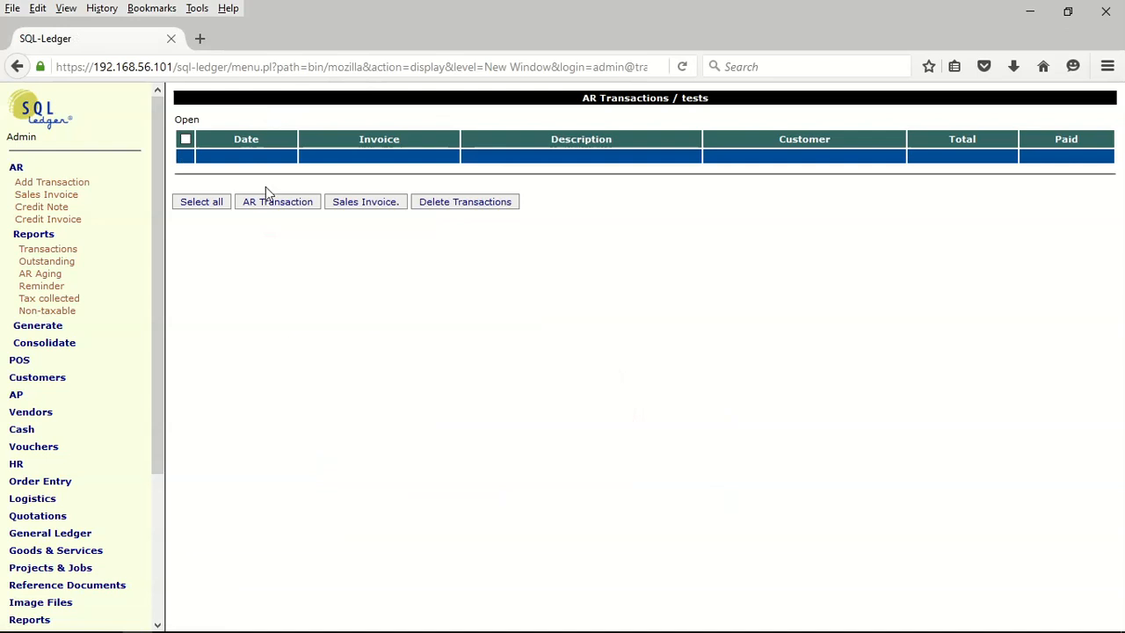
click(17, 66)
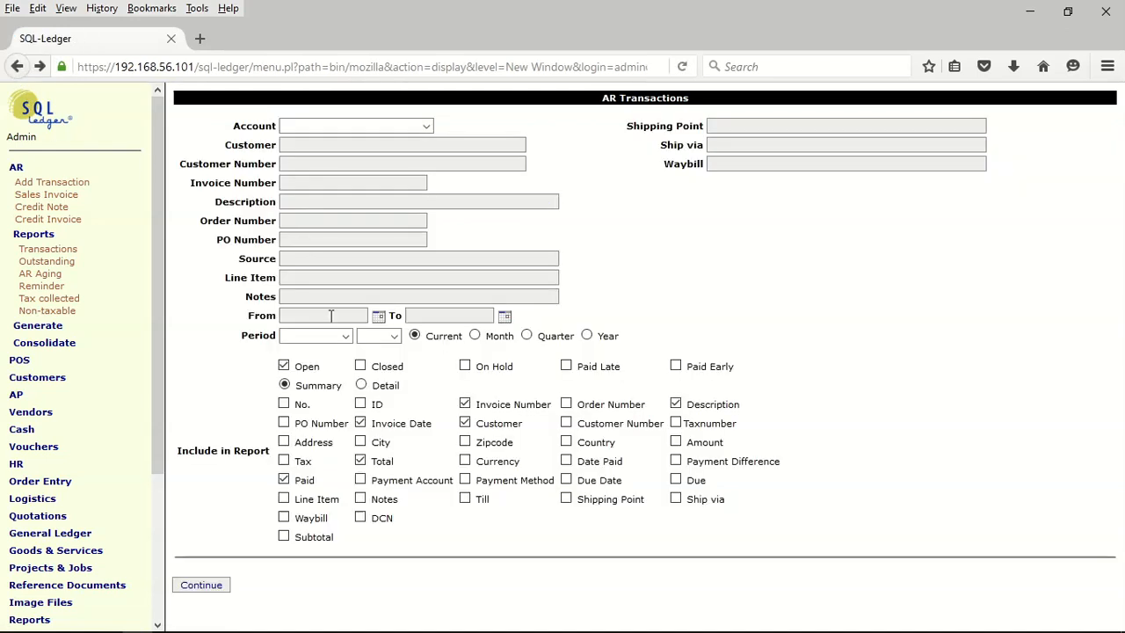
click(360, 366)
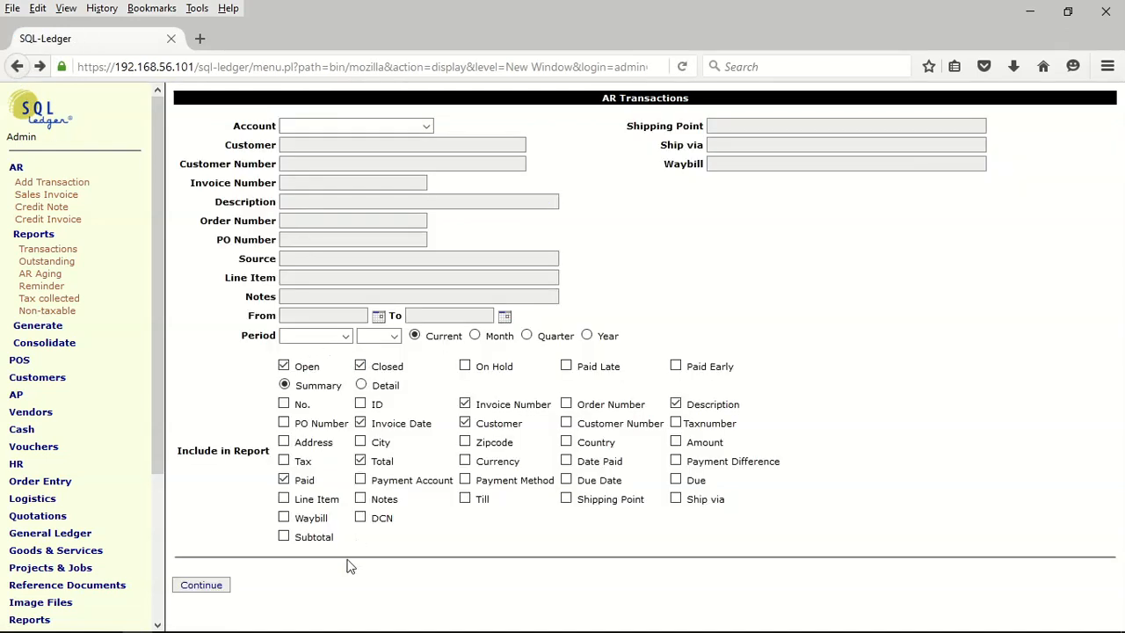
click(221, 588)
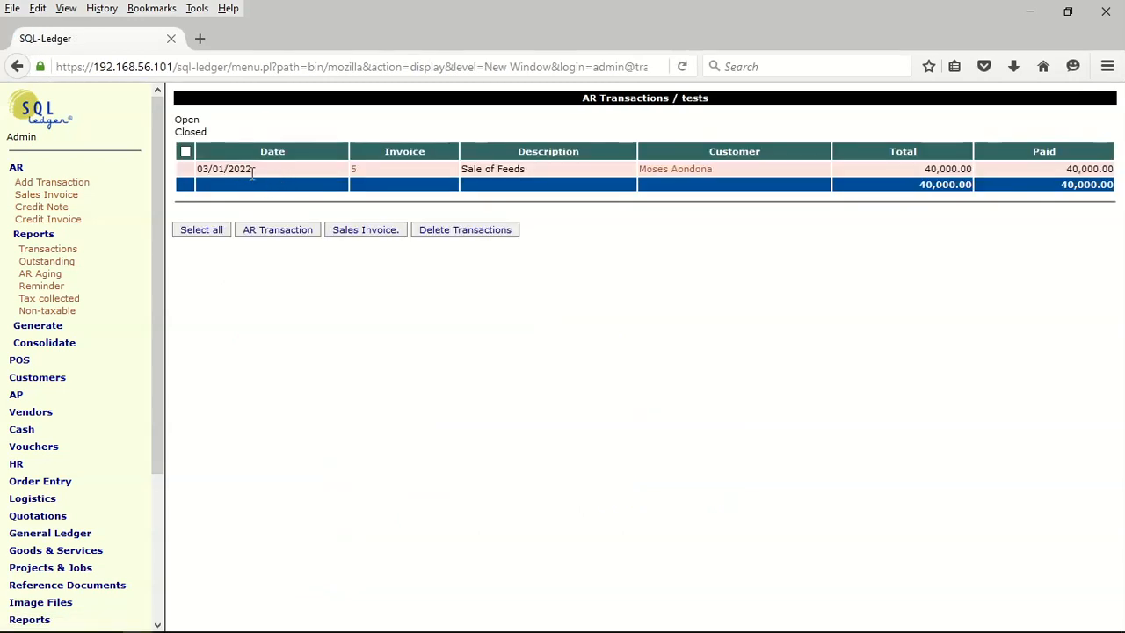
Step: Open the Sale of Feeds invoice from the report, print it to screen as PDF and review the page
click(356, 172)
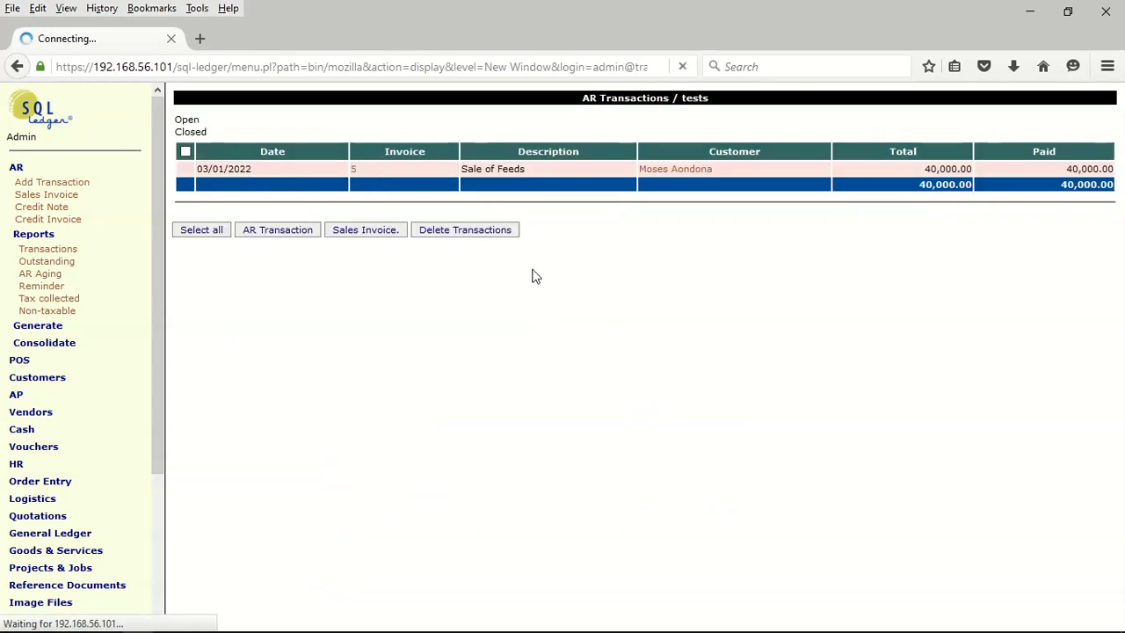
scroll(531, 274, down, 2)
scroll(530, 274, down, 1)
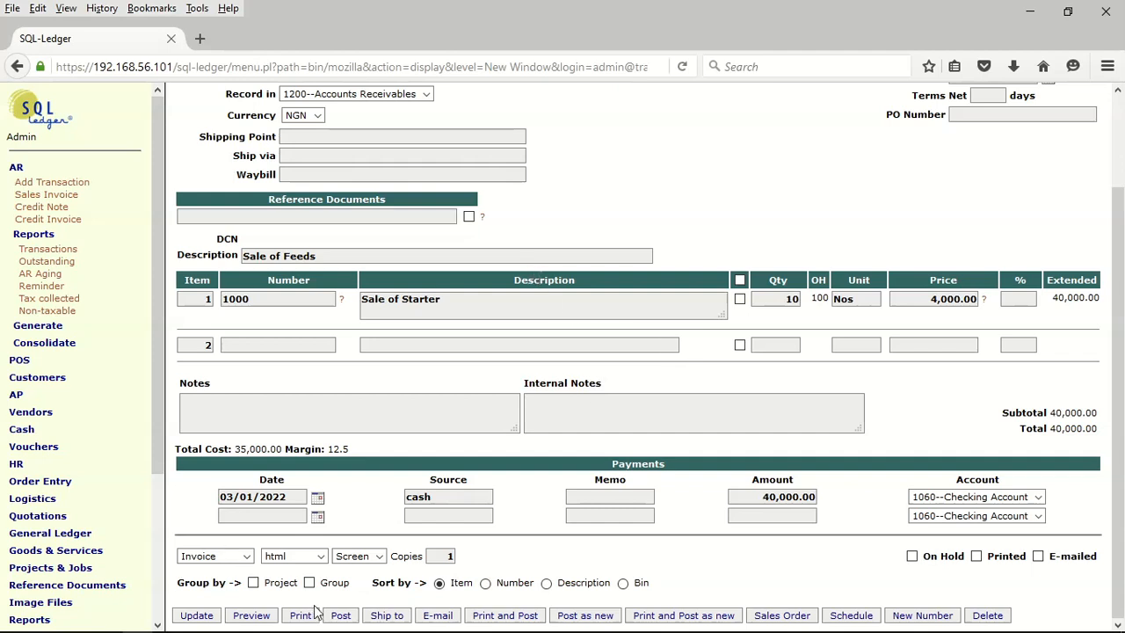
click(322, 557)
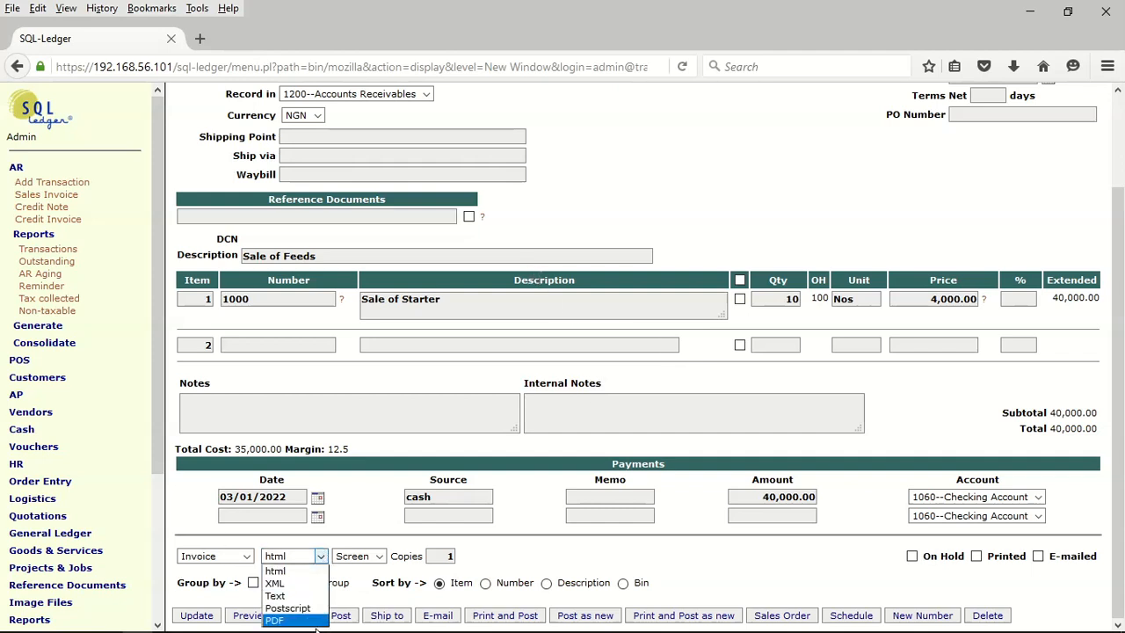
click(299, 623)
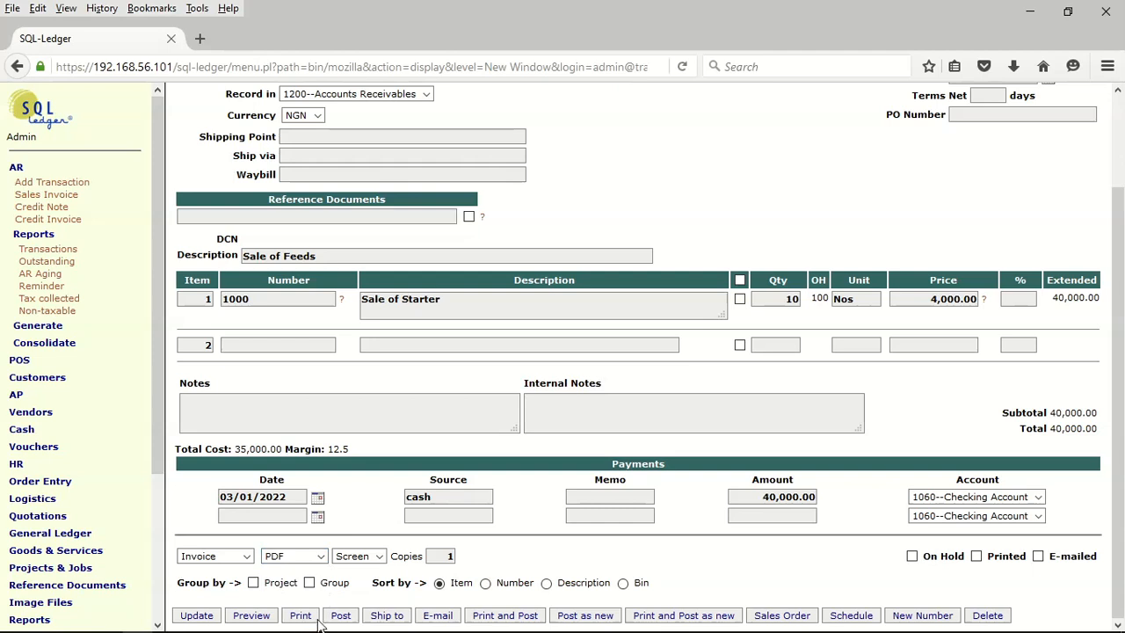
click(302, 616)
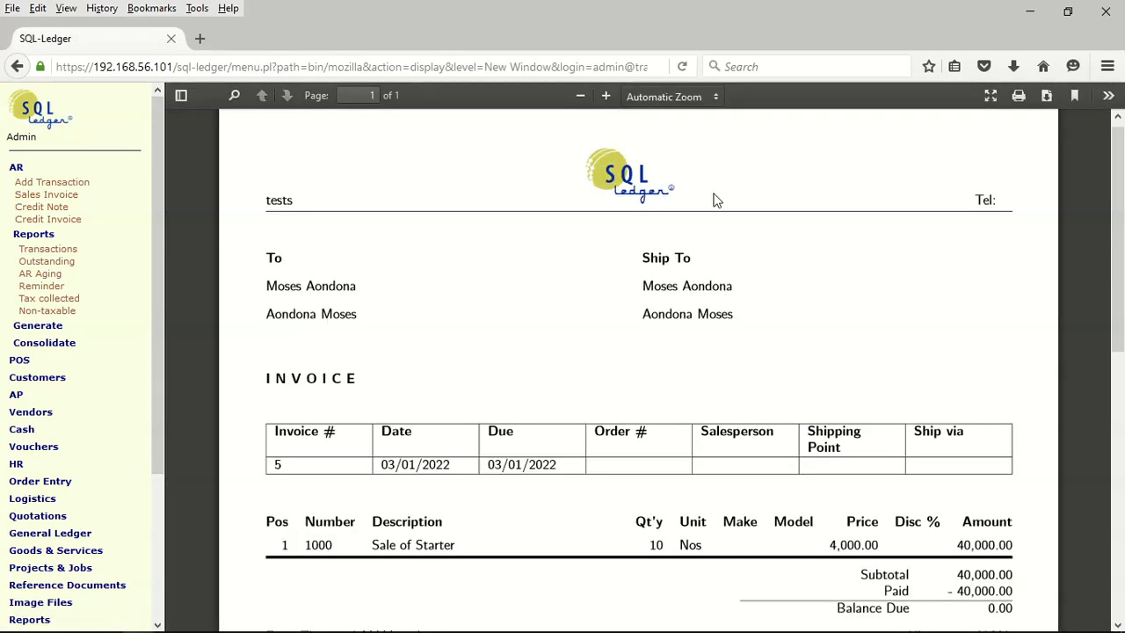
scroll(715, 198, down, 3)
scroll(716, 198, down, 1)
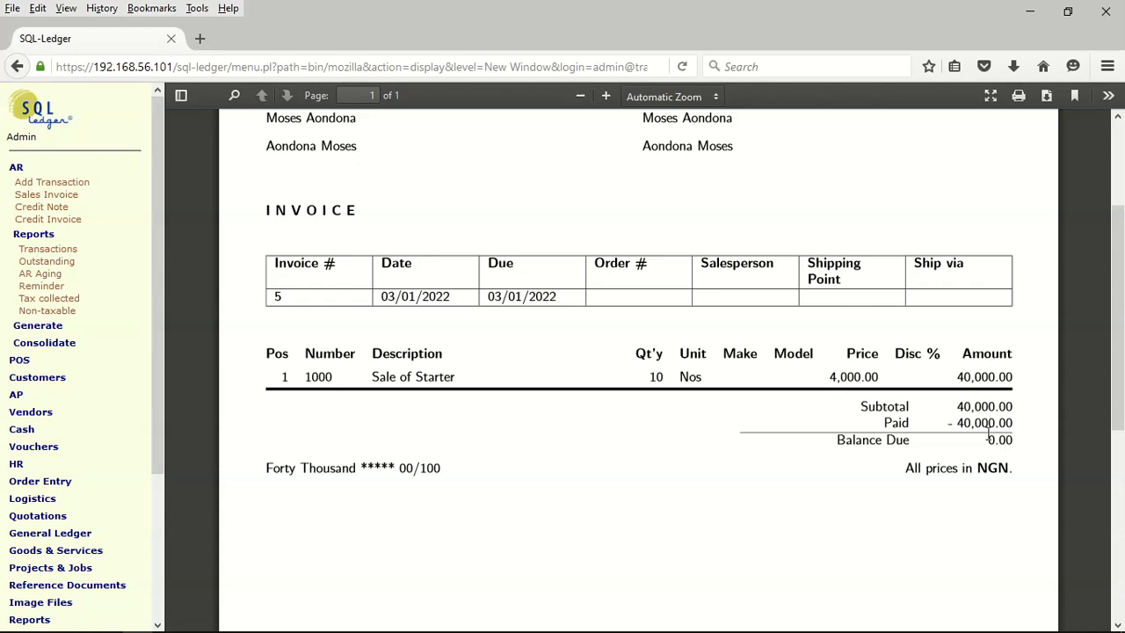
scroll(541, 313, up, 4)
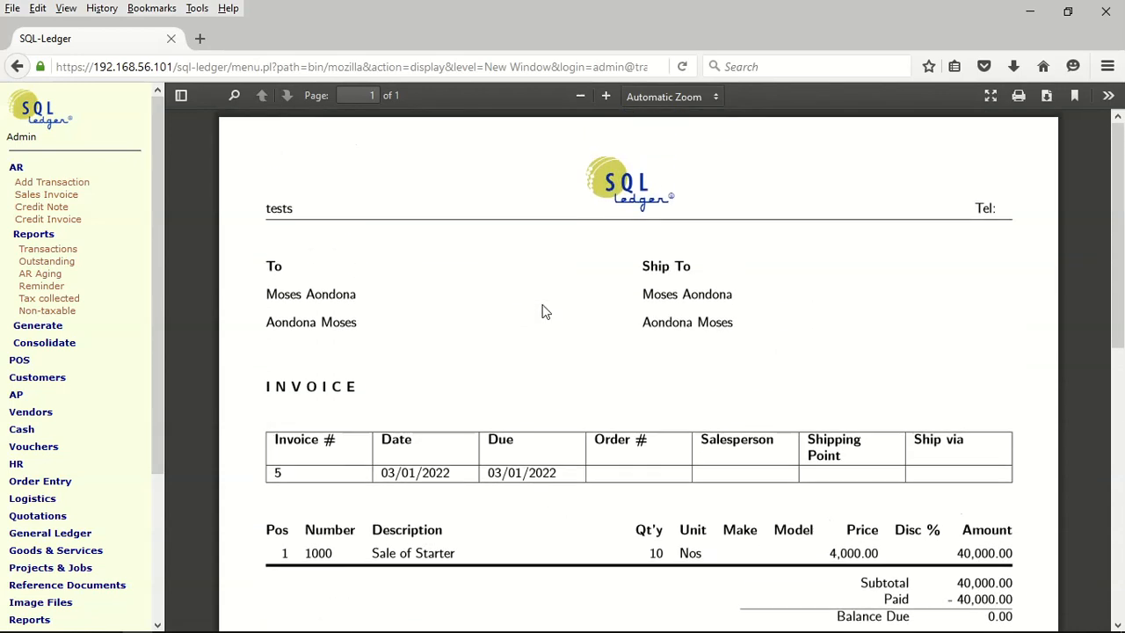